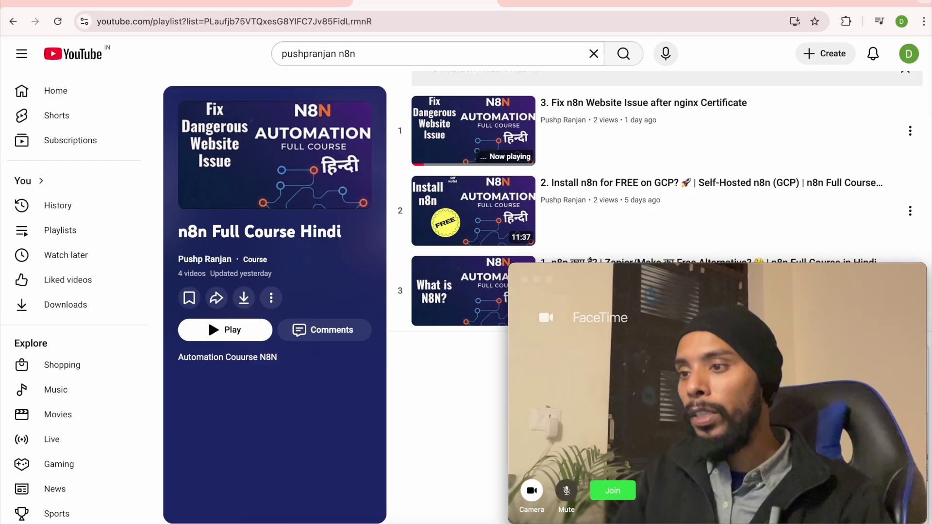
Review the course outline in Google Docs and the credentials and executions lists in the n8n overview
click(294, 4)
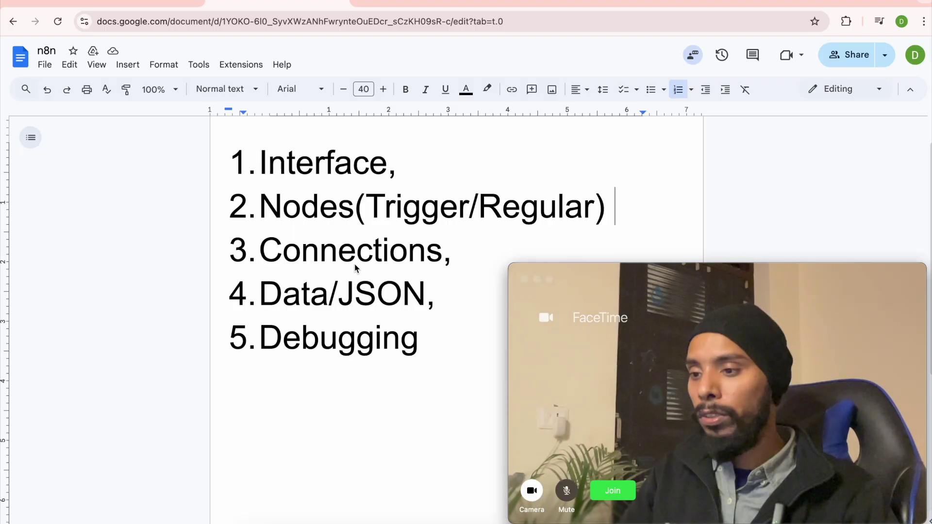
scroll(357, 268, up, 1)
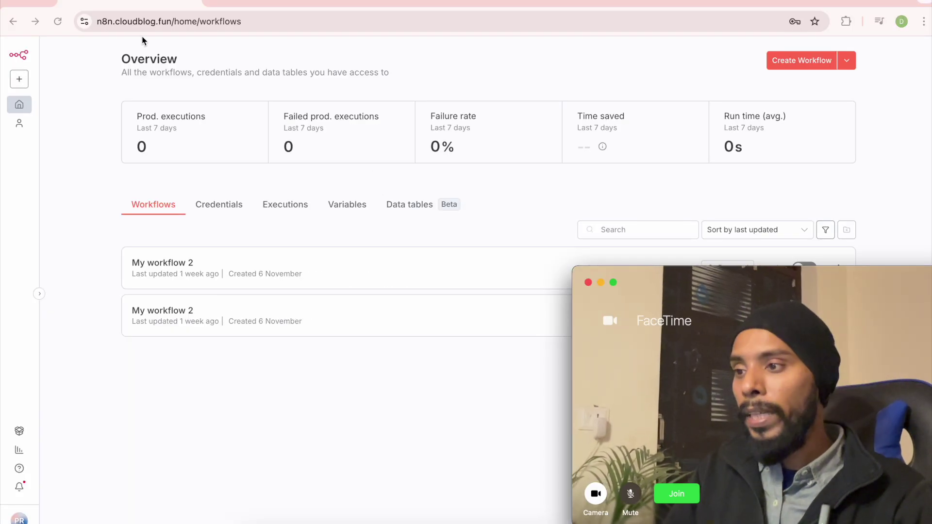
drag(236, 22, 97, 24)
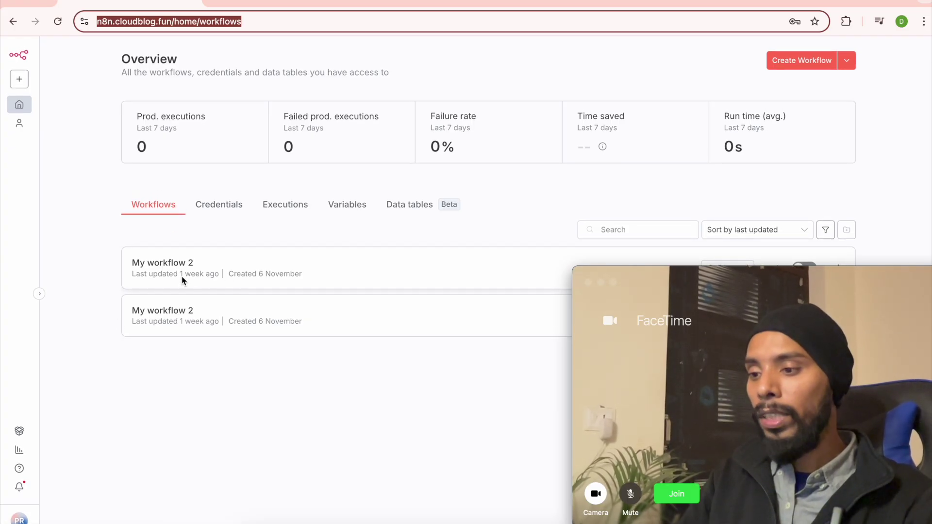
click(219, 208)
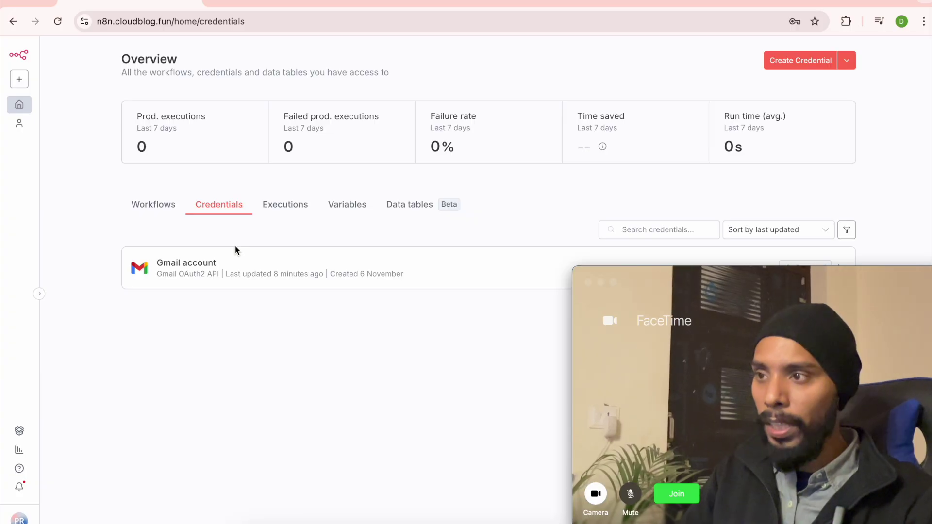
click(281, 214)
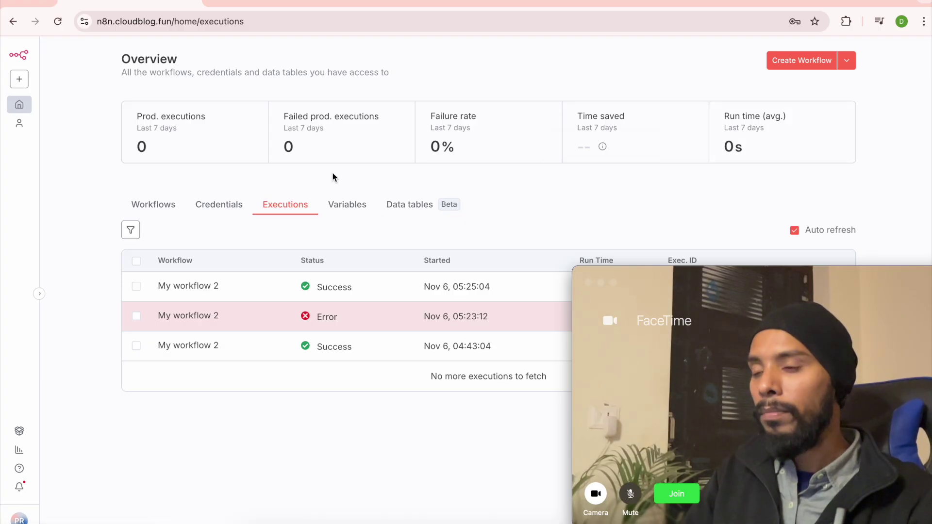
Create a new n8n workflow, add a manual trigger as its first node, and move the node higher on the canvas
click(794, 63)
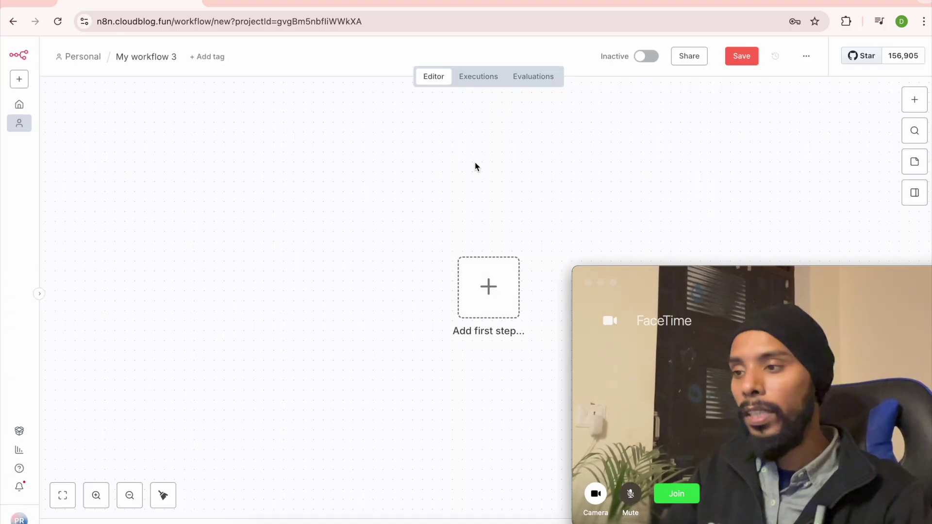
click(915, 100)
drag(760, 282, 195, 282)
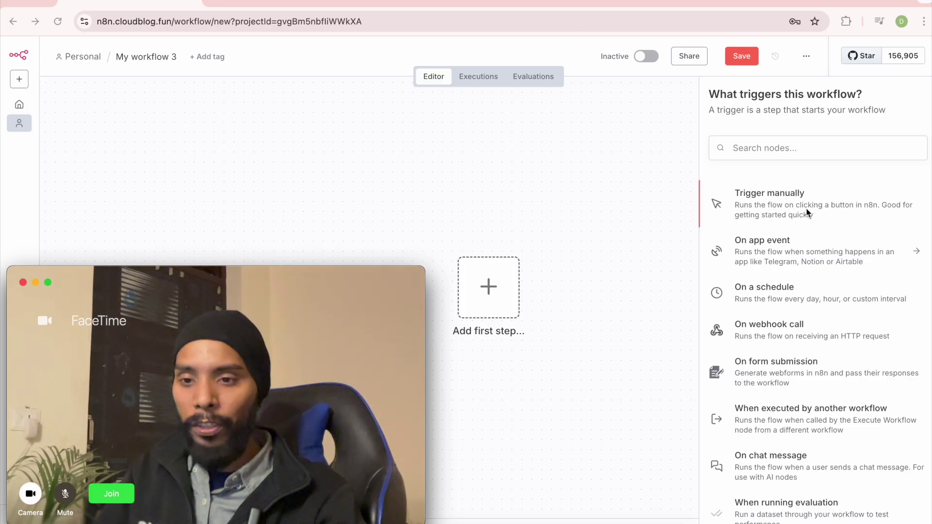
click(775, 206)
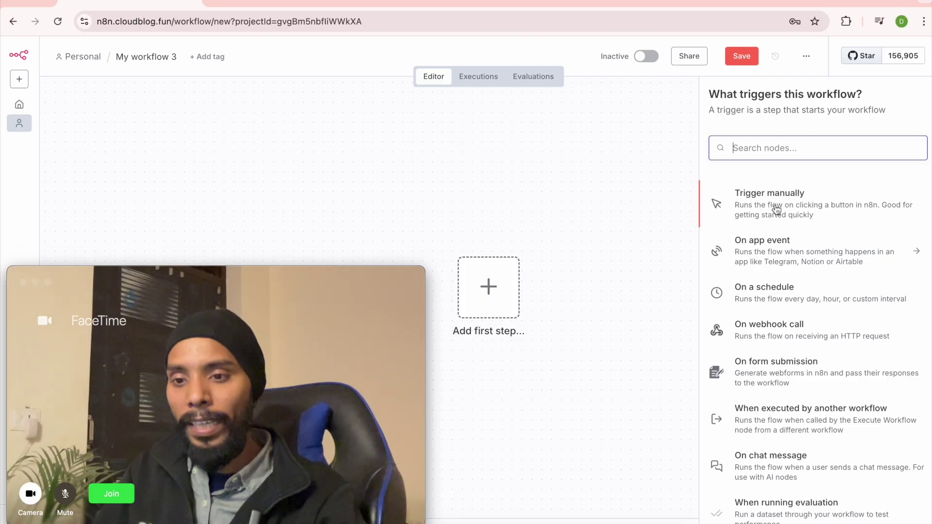
click(776, 207)
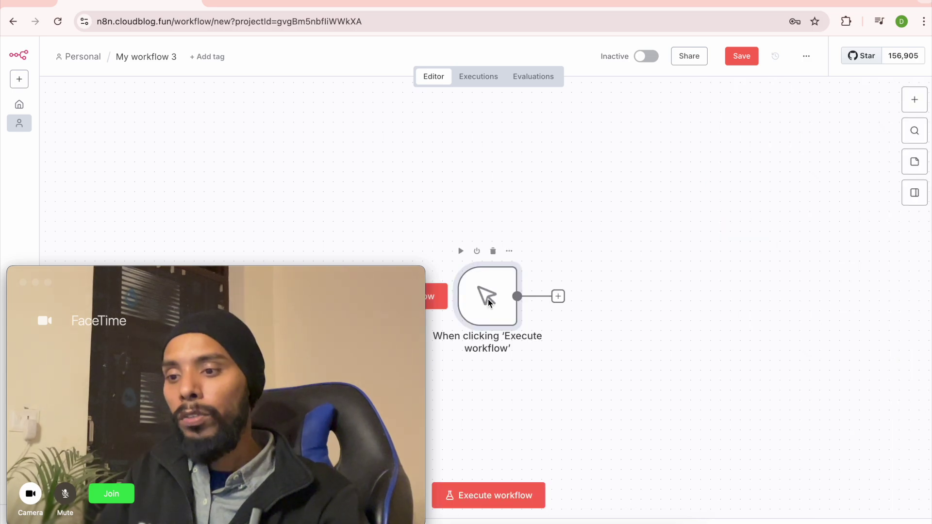
drag(487, 299, 488, 198)
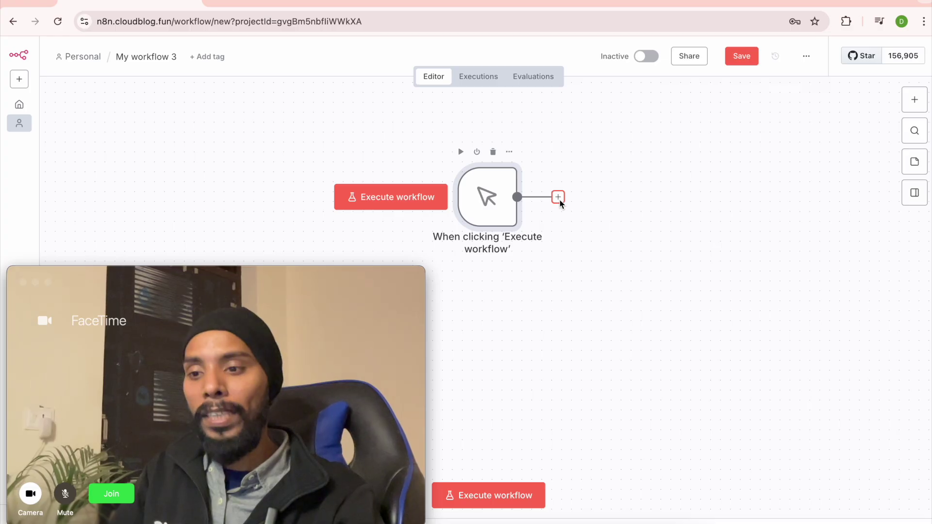
Find the Gmail node and add its "Add label to message" action after the manual trigger
click(915, 100)
text(fma)
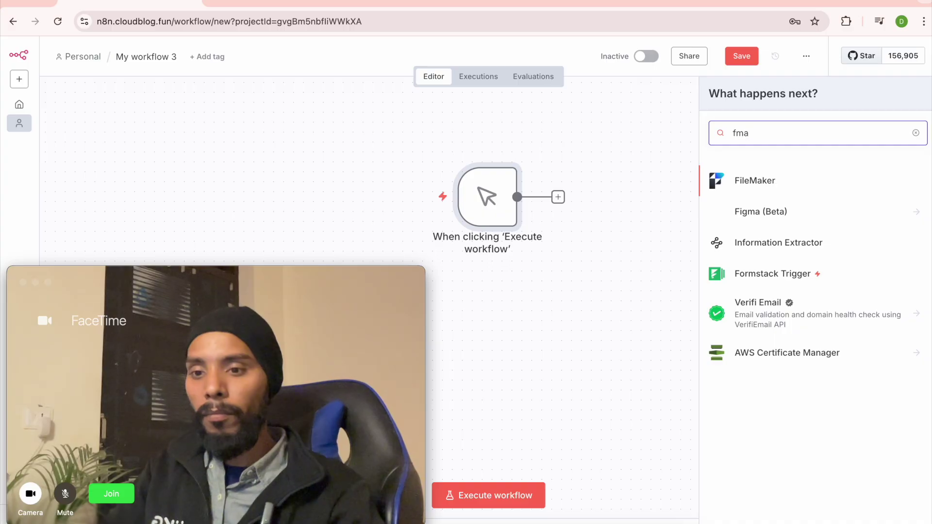
key(super+a)
text(mail)
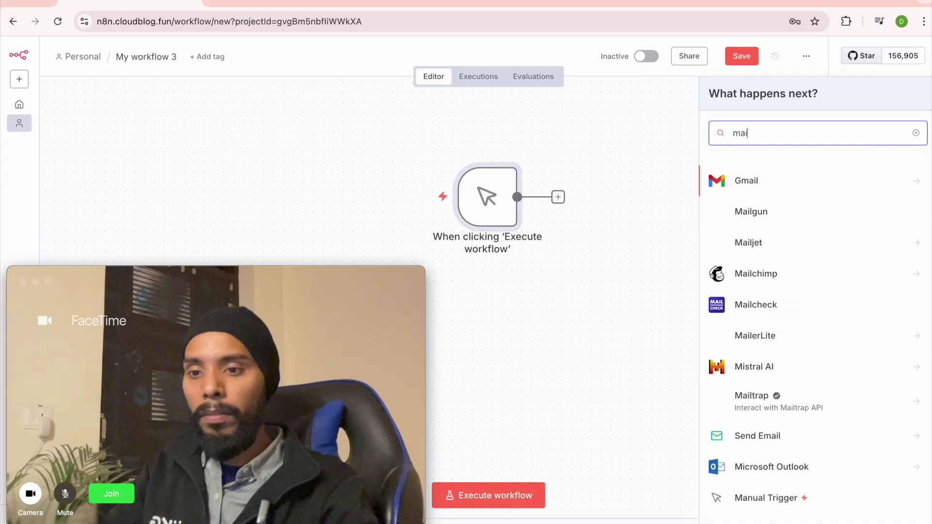
click(768, 181)
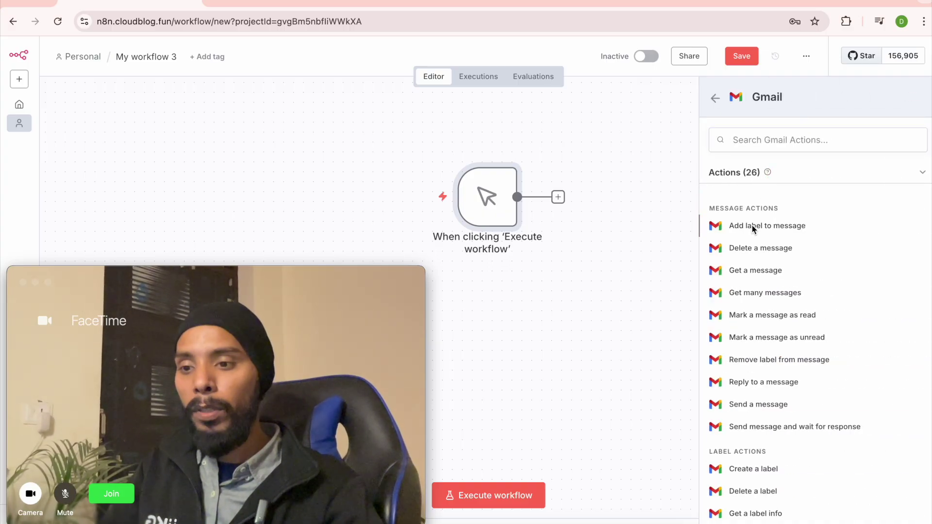
click(753, 225)
click(719, 57)
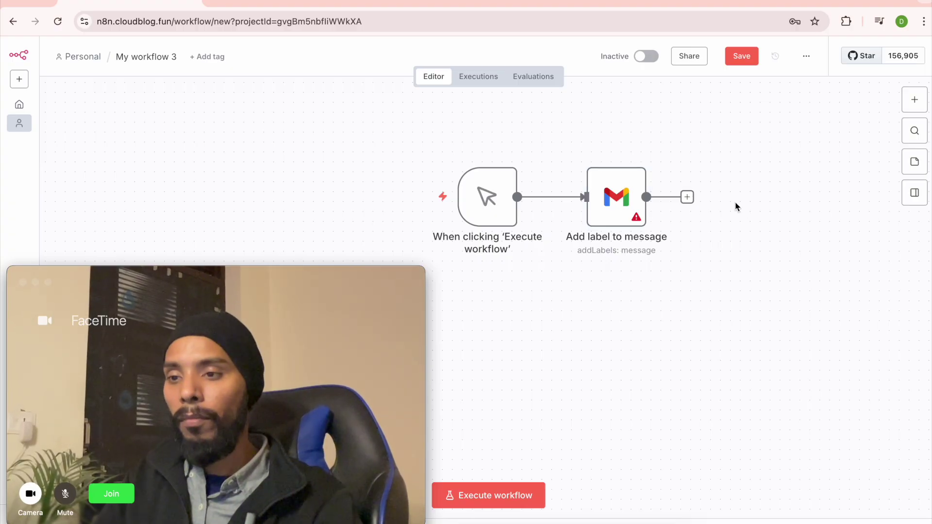
Delete all nodes from the canvas and add a fresh manual trigger as the first node
key(ctrl+a)
key(Delete)
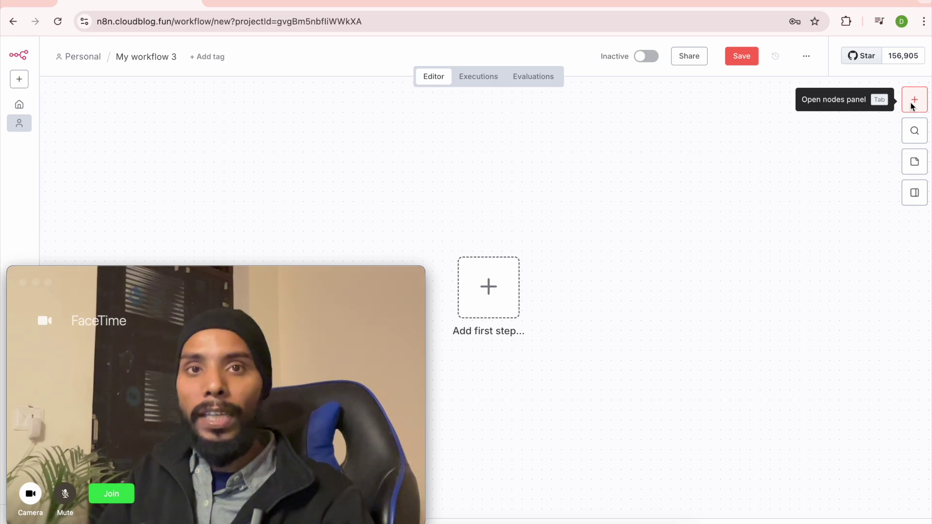
click(913, 106)
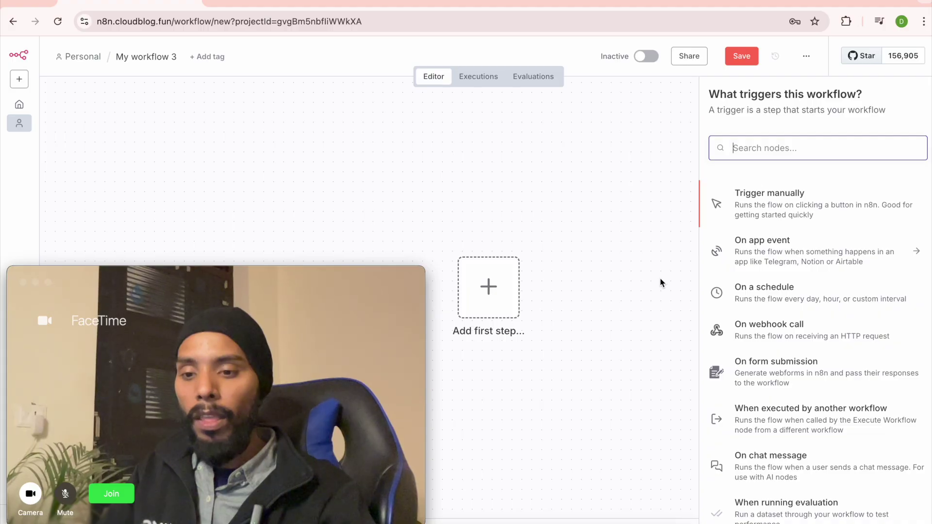
click(756, 206)
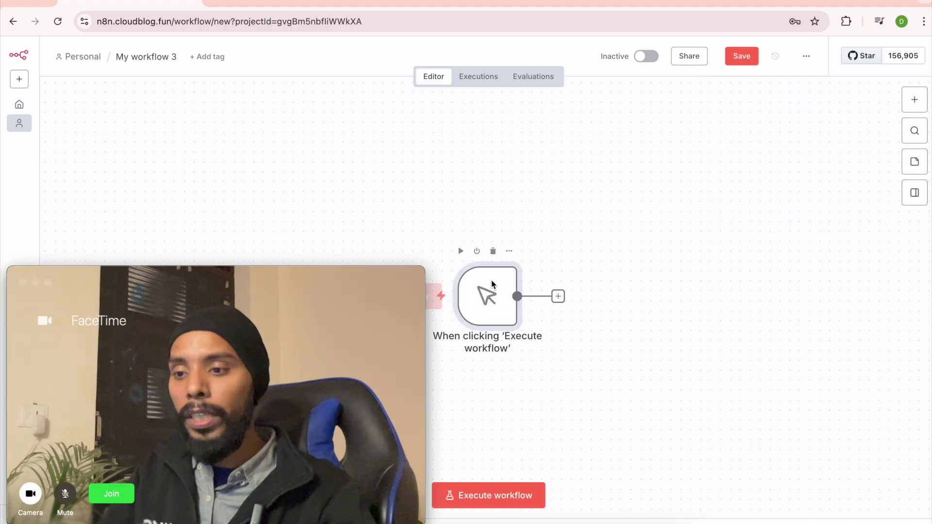
Search the available follow-up nodes for "sh"
click(915, 108)
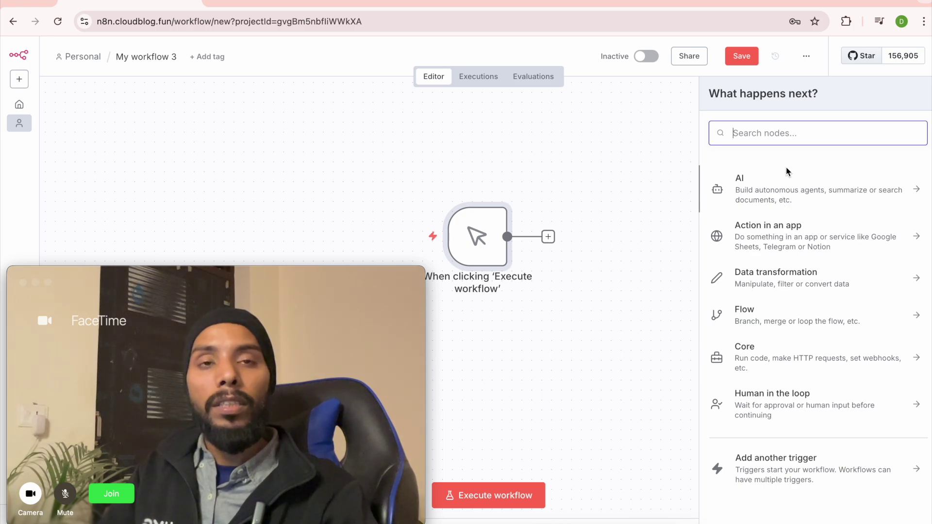
text(sh)
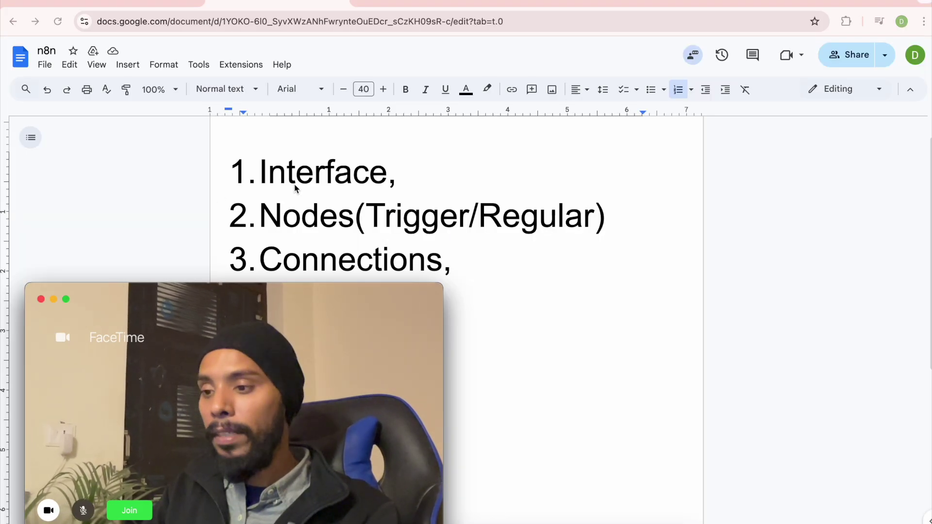
Check the topics in the Google Docs outline against the open n8n workflow
click(125, 2)
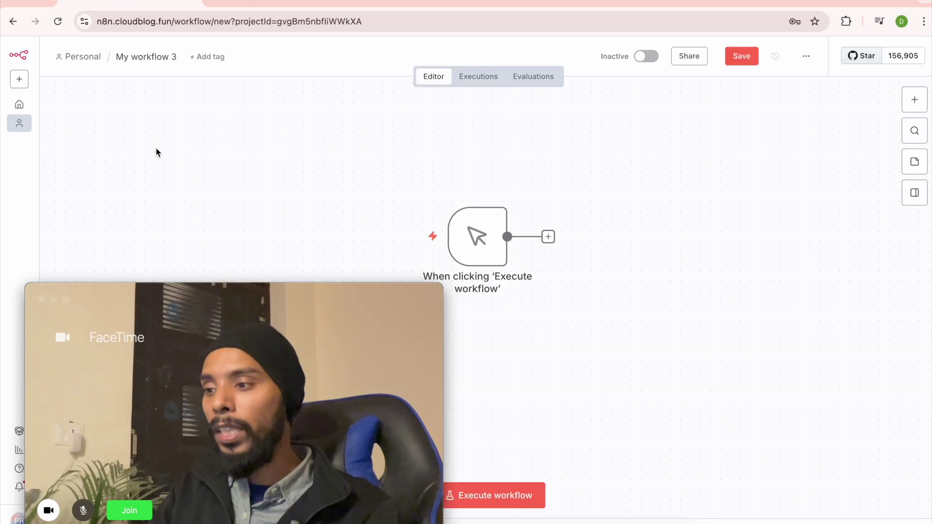
click(234, 4)
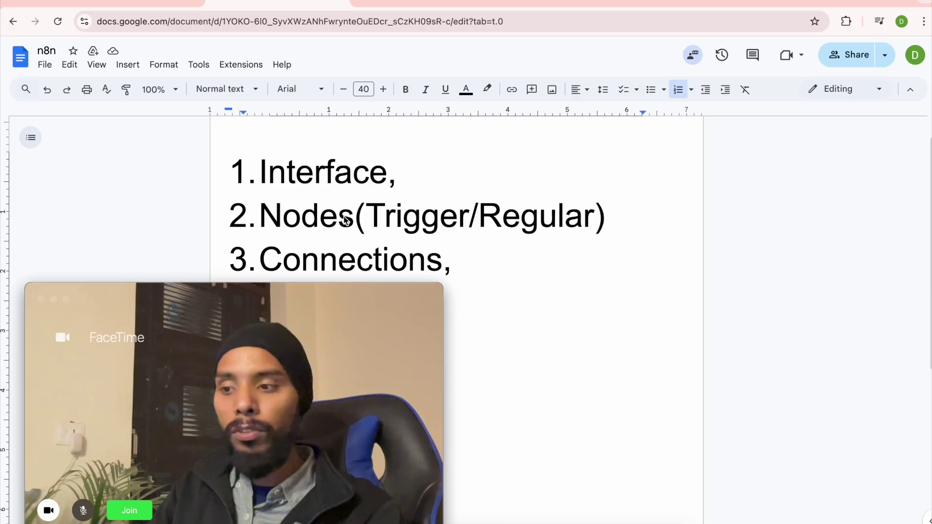
scroll(308, 219, down, 2)
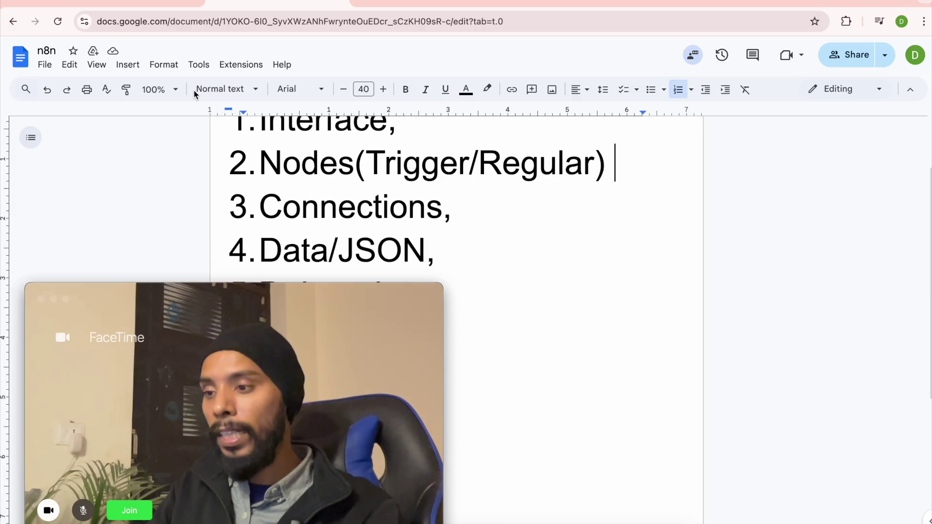
Switch back to n8n, leave the workflow without saving, and start adding a new credential
click(152, 3)
click(19, 82)
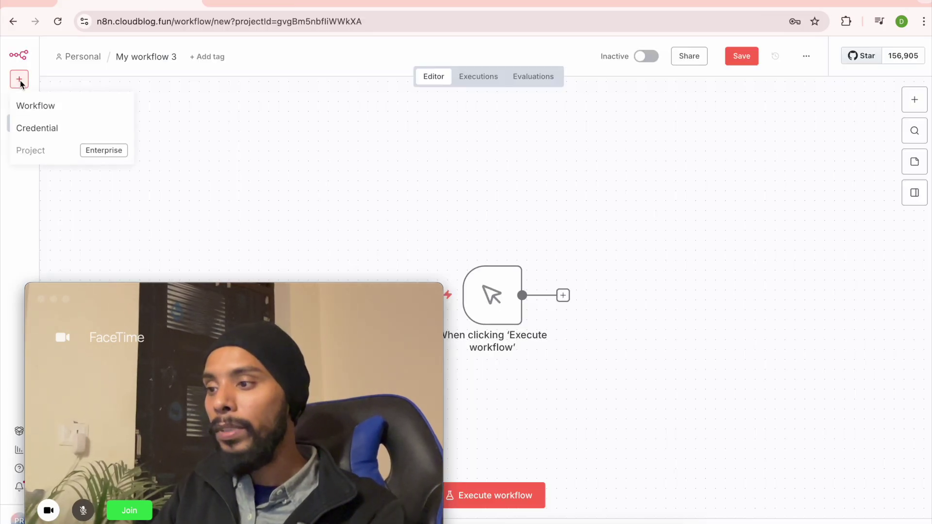
click(50, 131)
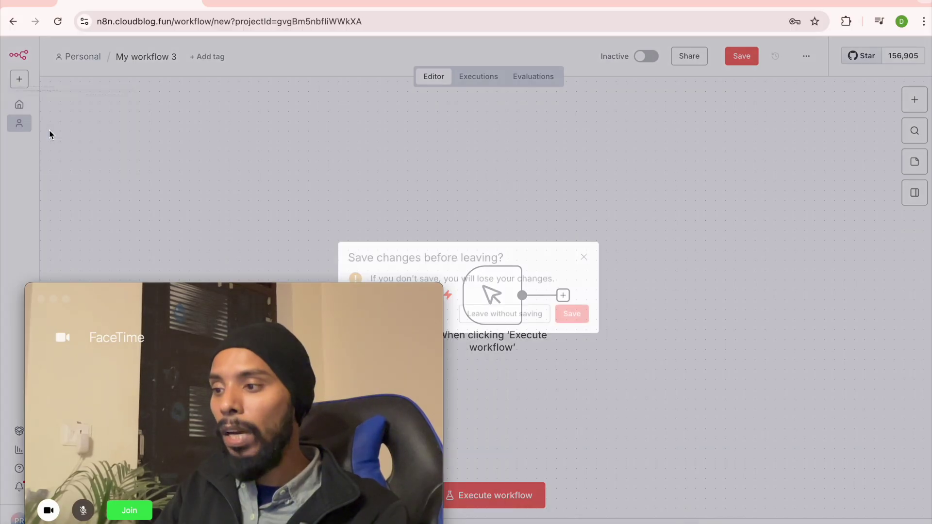
click(549, 314)
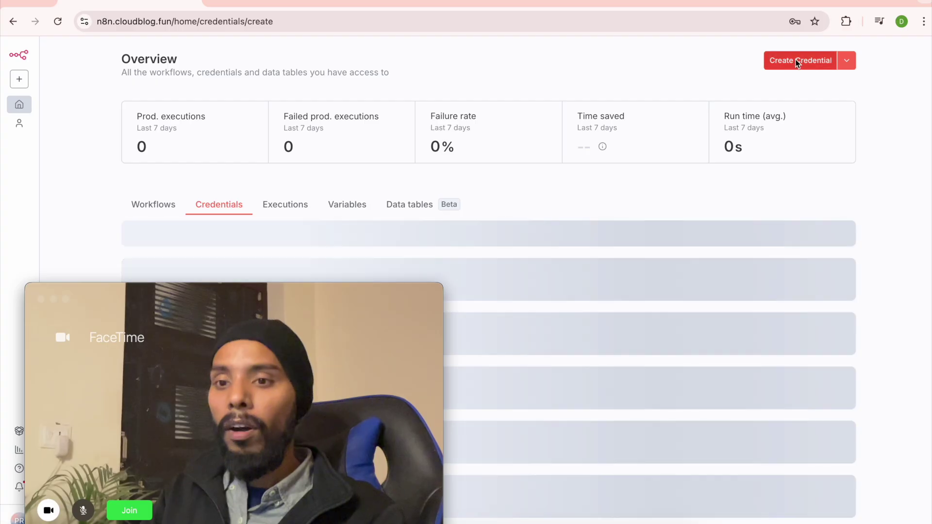
click(796, 61)
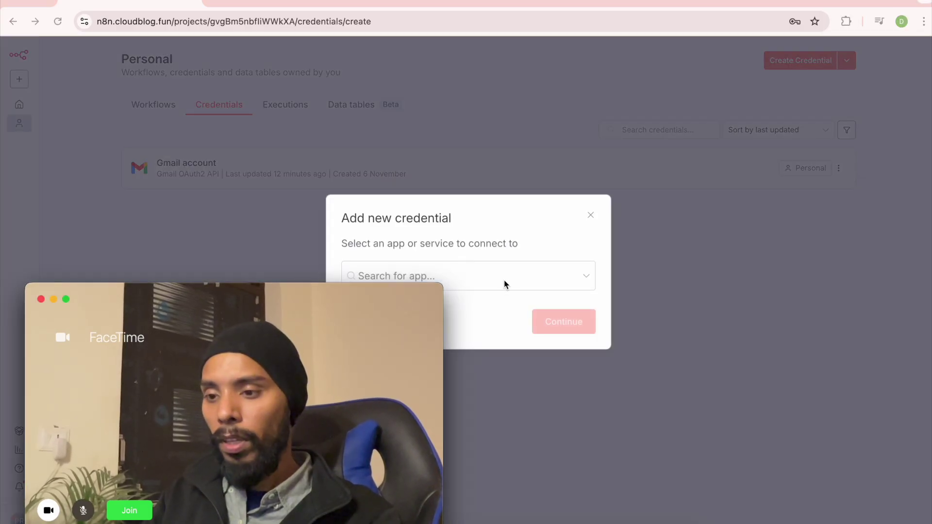
Search the apps available for a new credential for "aws", "google clo" and "shop"
drag(360, 310, 857, 319)
click(471, 287)
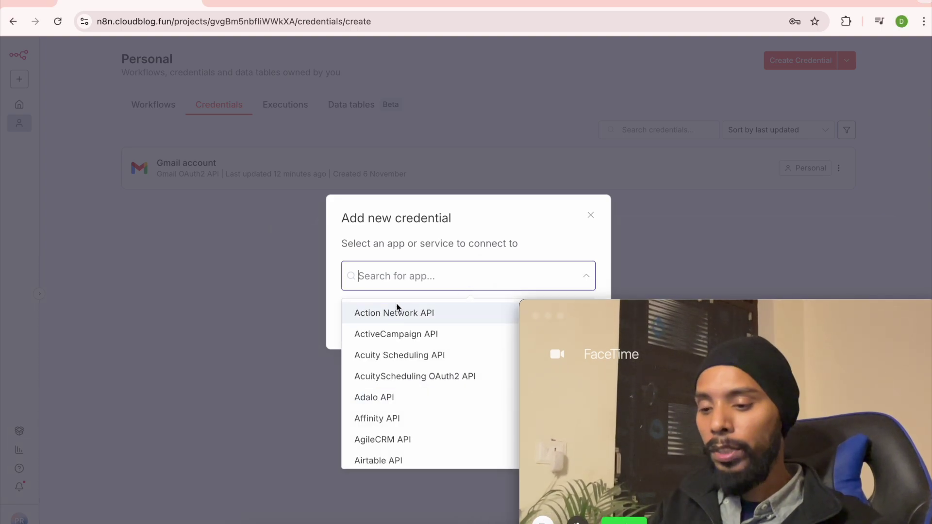
text(aws)
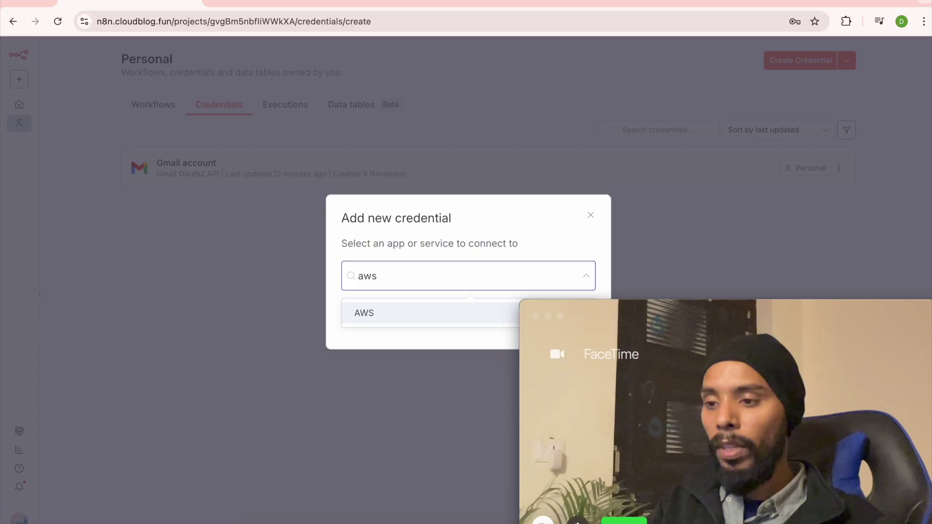
double_click(380, 280)
text(google clo)
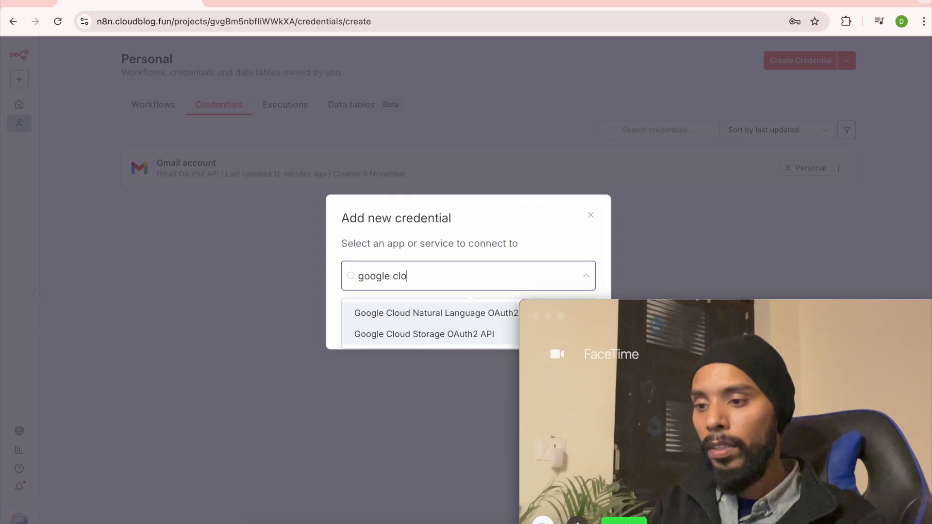
key(super+a)
key(BackSpace)
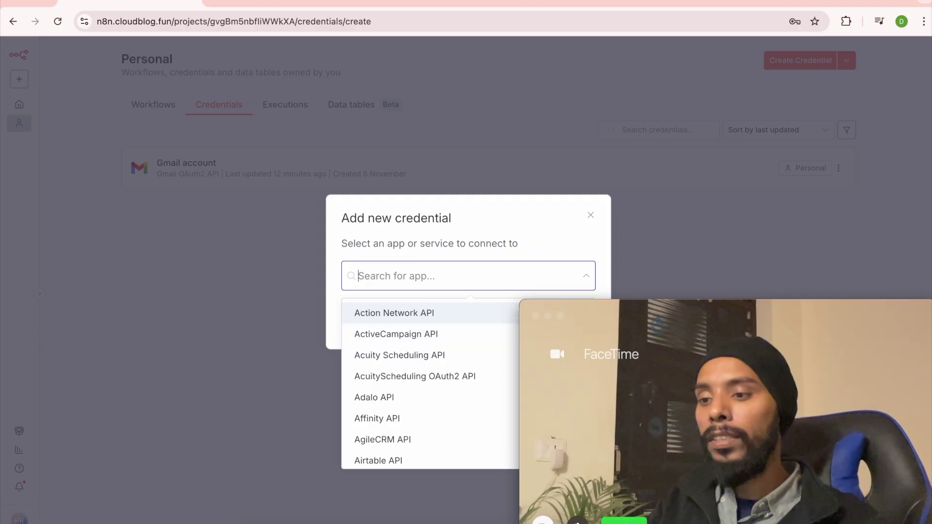
text(shop)
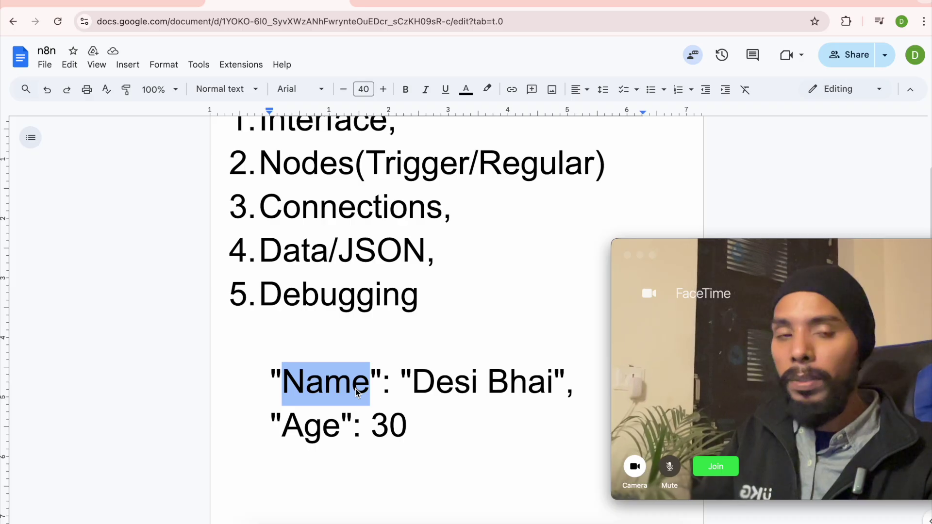
In the Google Docs outline, highlight the Name key, its value and the Age key of the JSON example
click(299, 388)
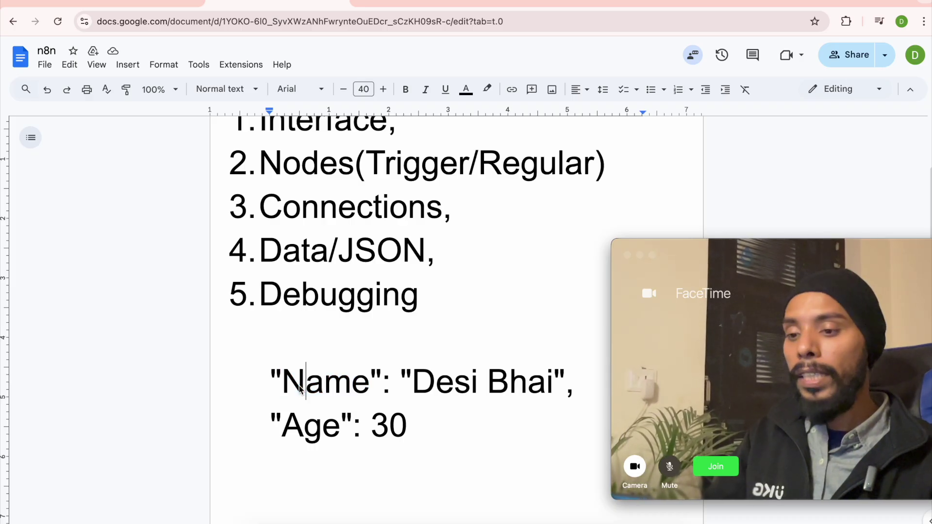
key(Right)
key(Right)
key(Right)
double_click(299, 387)
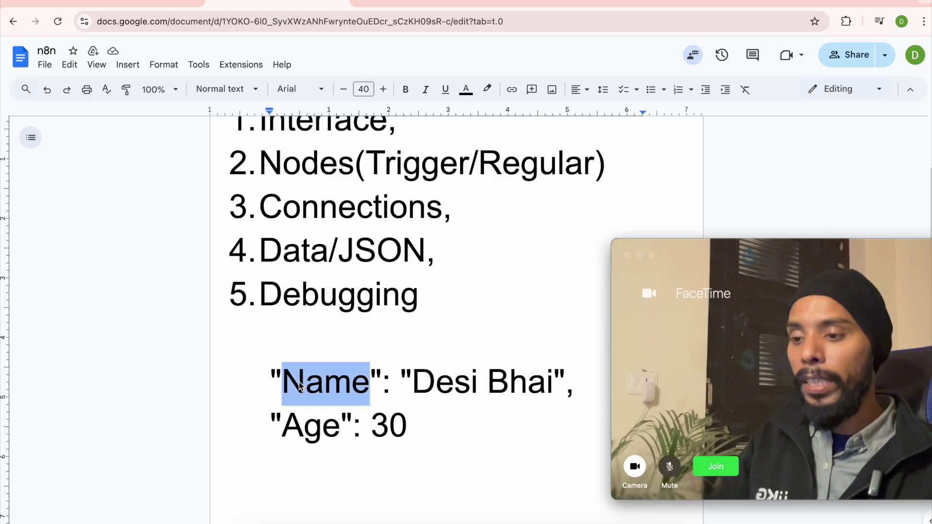
double_click(449, 389)
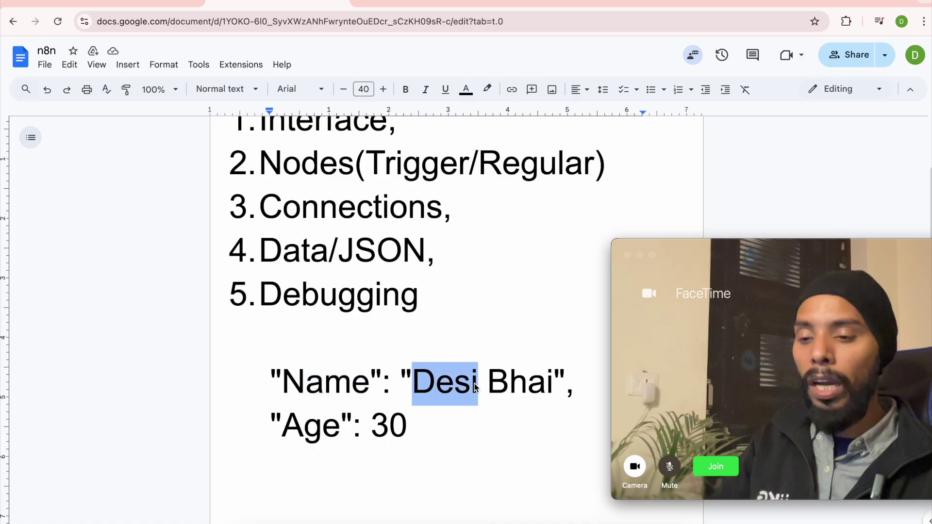
drag(449, 390, 504, 388)
double_click(324, 432)
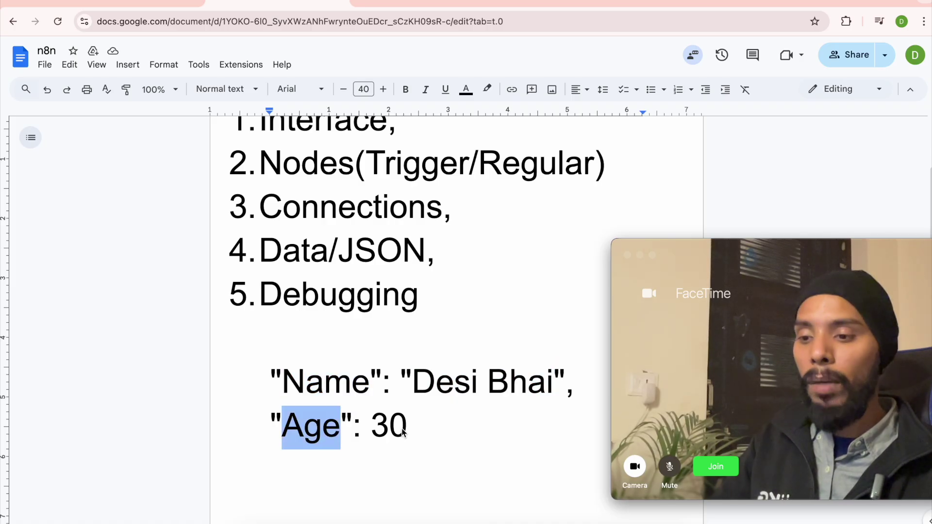
Enclose the Age value 30 of the JSON example in double quotation marks, and highlight the Name key
double_click(402, 431)
click(435, 431)
text(")
key(Left)
key(Left)
key(Left)
text(")
double_click(491, 426)
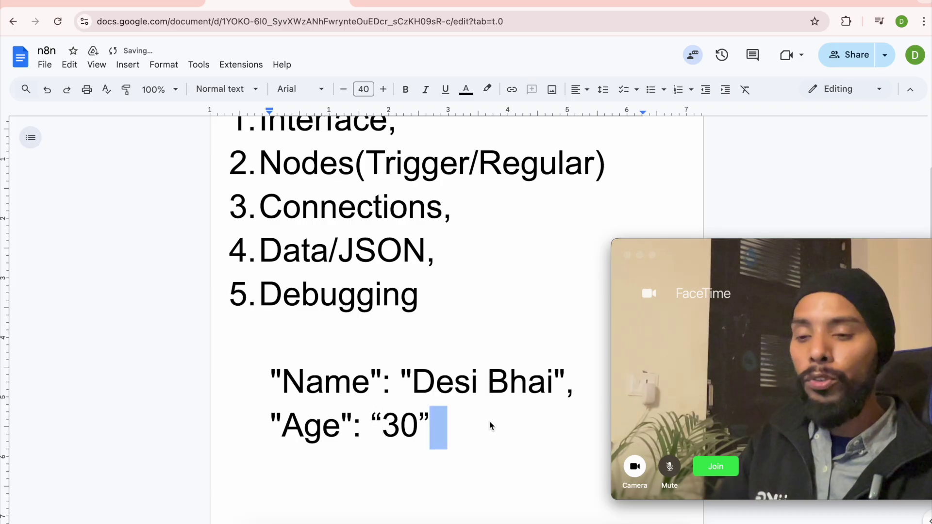
drag(283, 388, 382, 388)
click(541, 387)
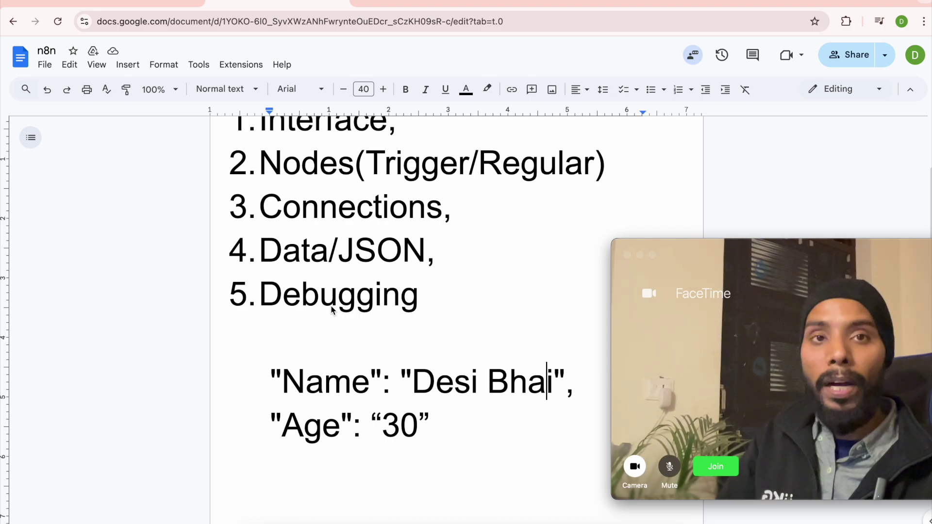
Switch to n8n, open the 05:23:12 execution of My workflow 2, and inspect the error details of its Send a message node
click(145, 9)
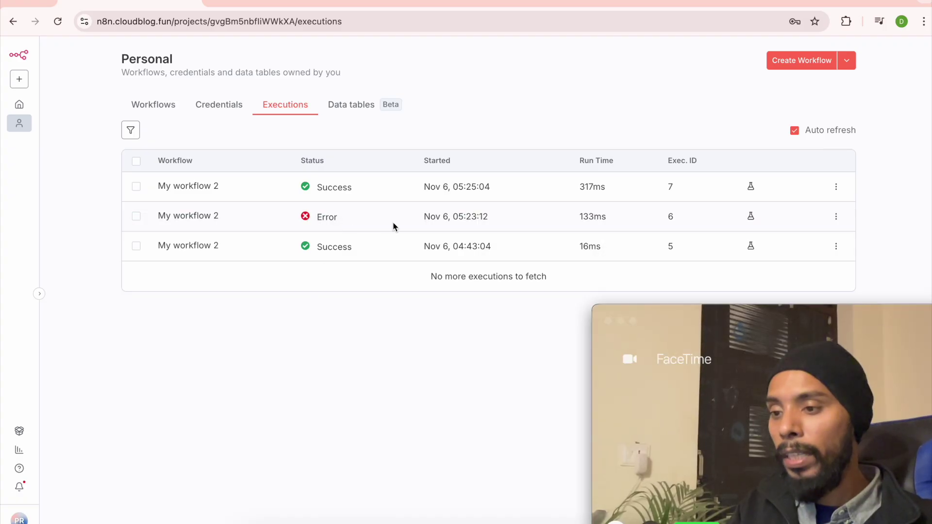
click(207, 220)
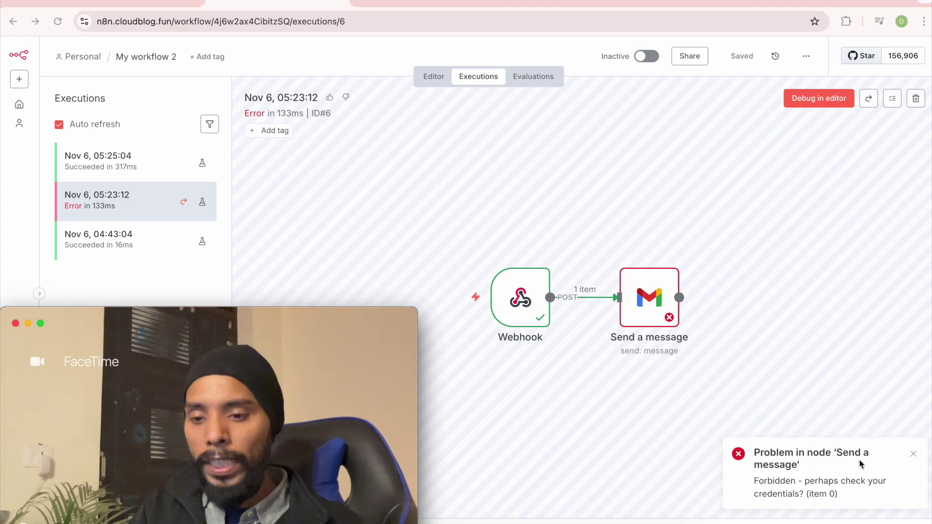
click(660, 268)
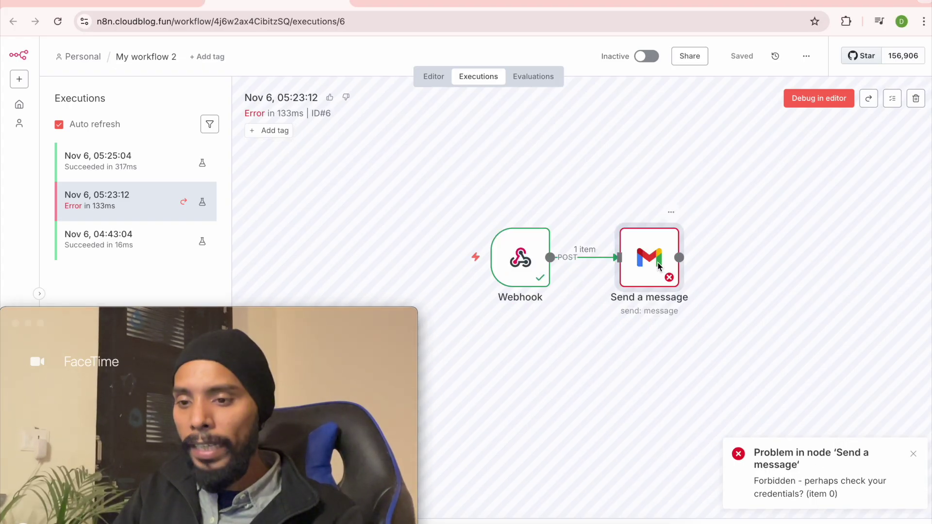
double_click(658, 264)
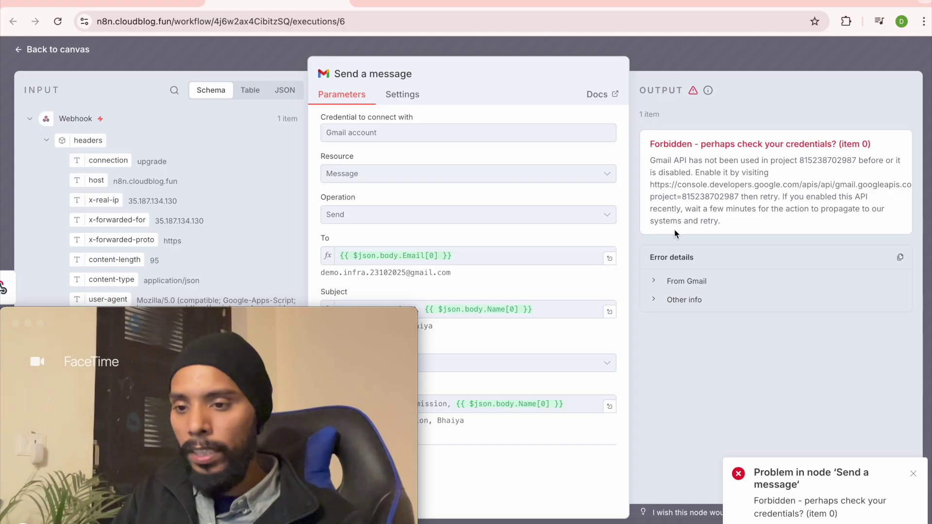
key(Escape)
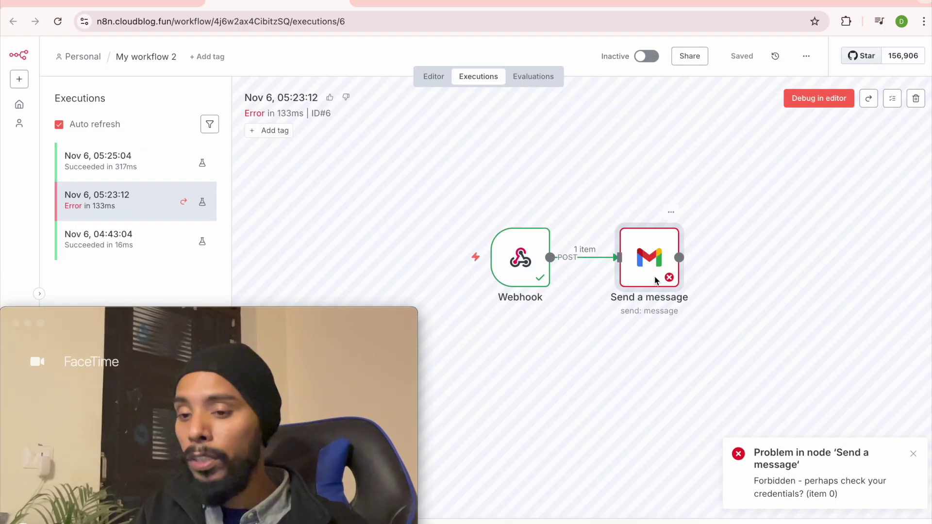